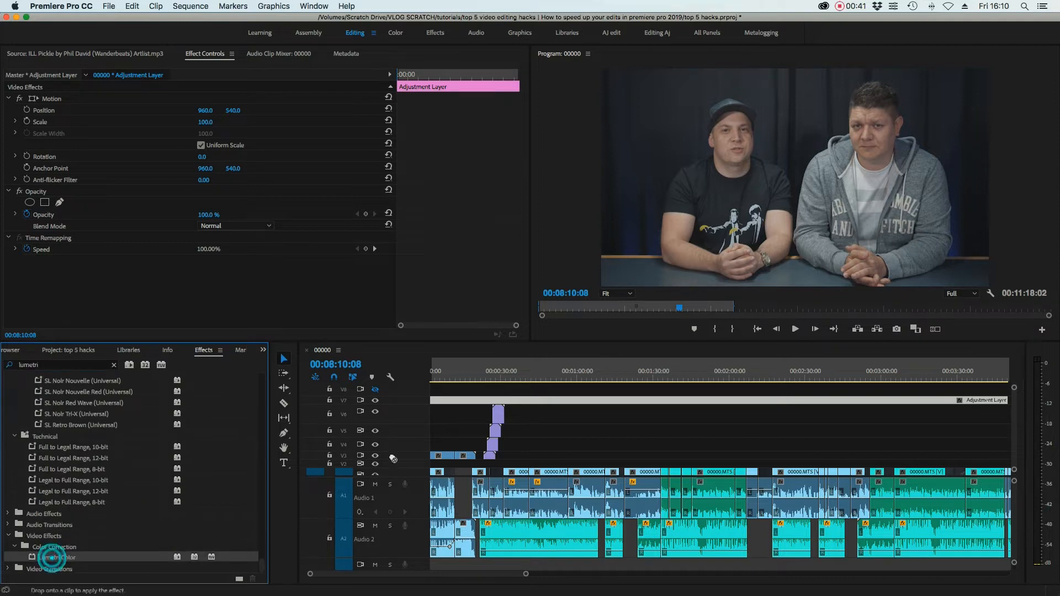
- Apply Lumetri Color to the adjustment layer and set Basic Correction Temperature to 9.0
{"action": "left_click_drag", "start_coordinate": [460, 409], "coordinate": [462, 401]}
{"action": "left_click", "coordinate": [463, 402]}
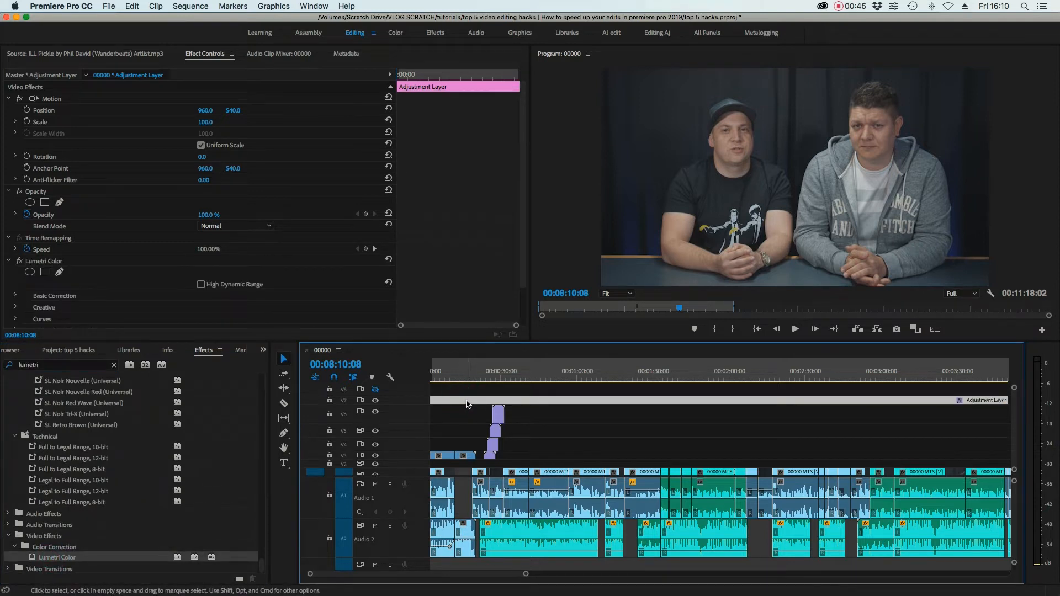
{"action": "scroll", "coordinate": [111, 265], "scroll_direction": "down", "scroll_amount": 3}
{"action": "left_click", "coordinate": [13, 263]}
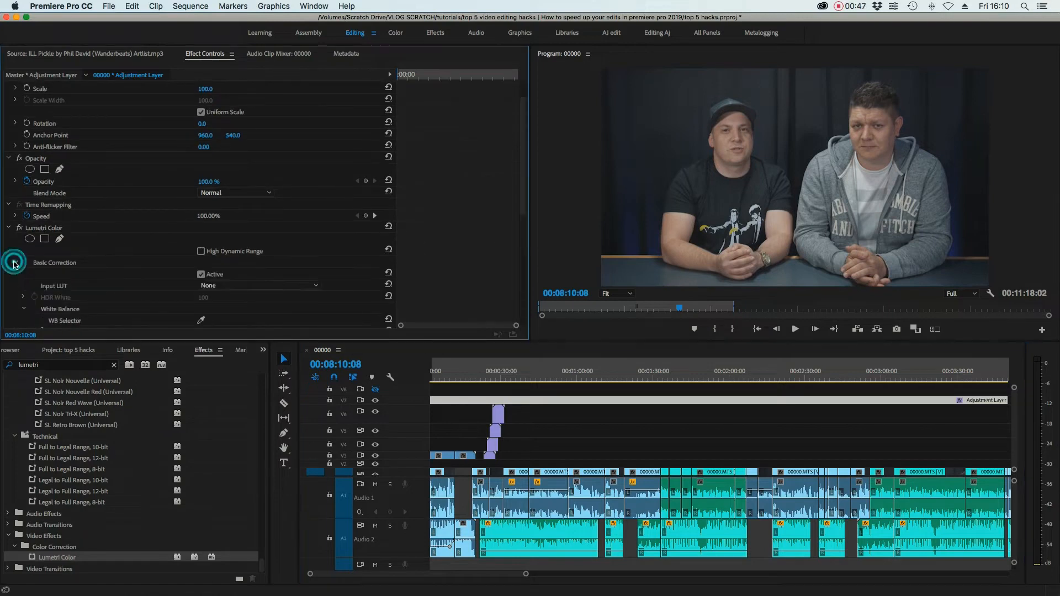
{"action": "scroll", "coordinate": [41, 243], "scroll_direction": "down", "scroll_amount": 5}
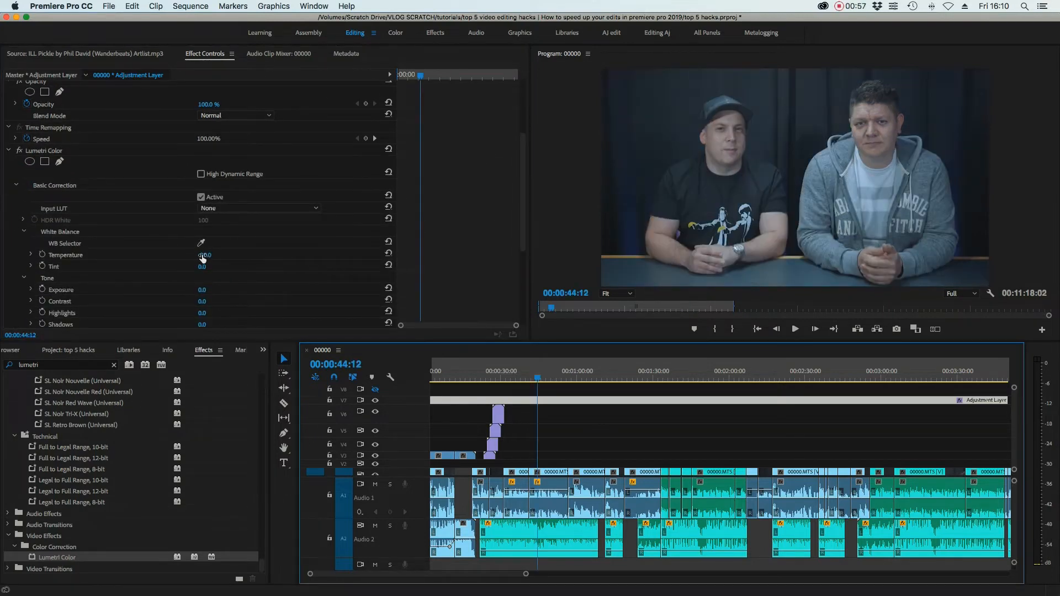
{"action": "left_click", "coordinate": [202, 256]}
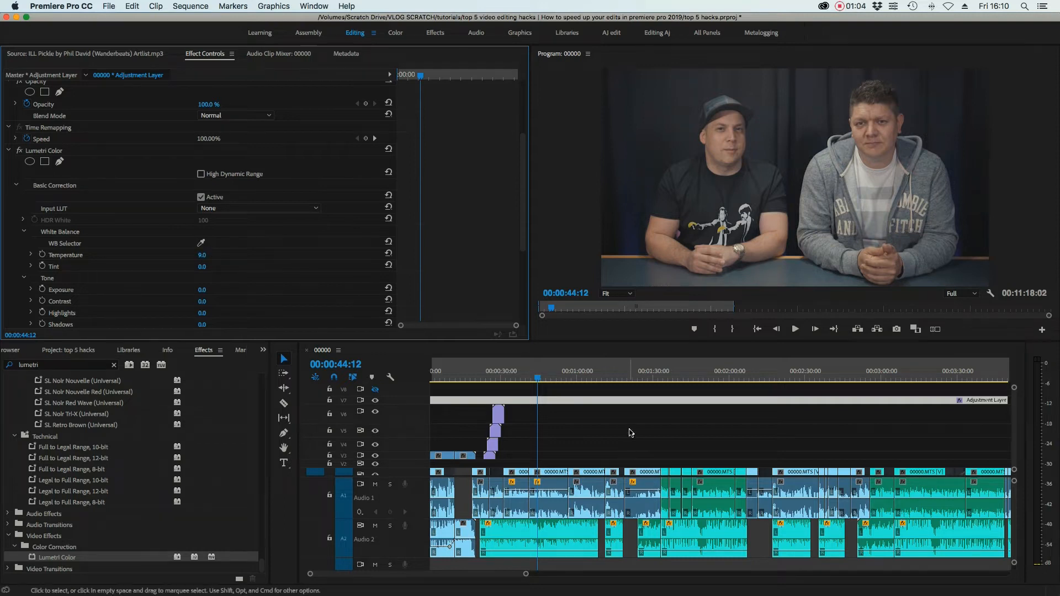
- Move the playhead to about one minute and reselect the adjustment layer to review its Lumetri settings
{"action": "left_click", "coordinate": [595, 480]}
{"action": "left_click", "coordinate": [578, 373]}
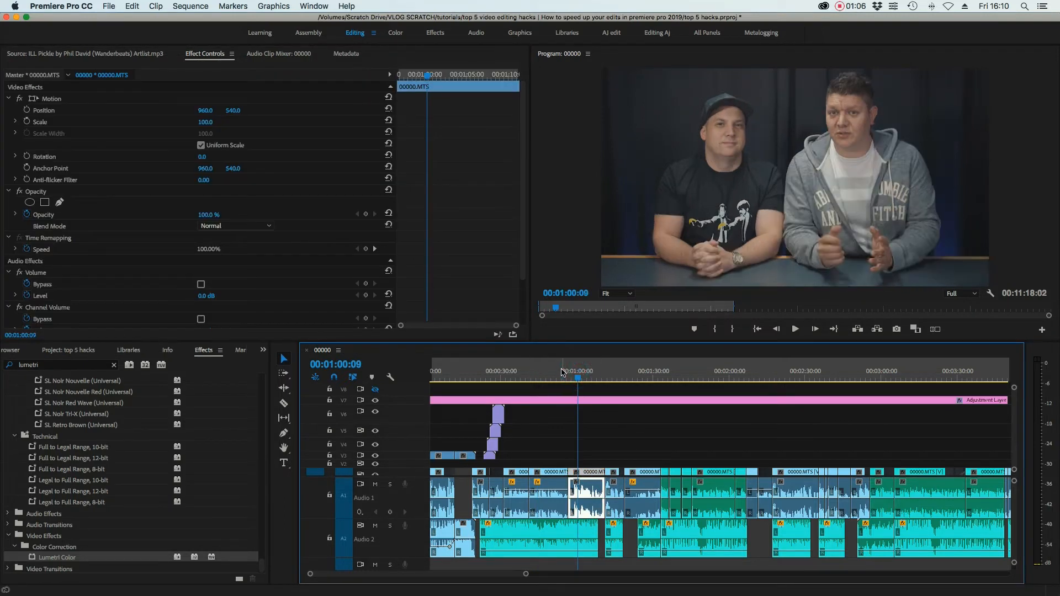
{"action": "left_click", "coordinate": [536, 400]}
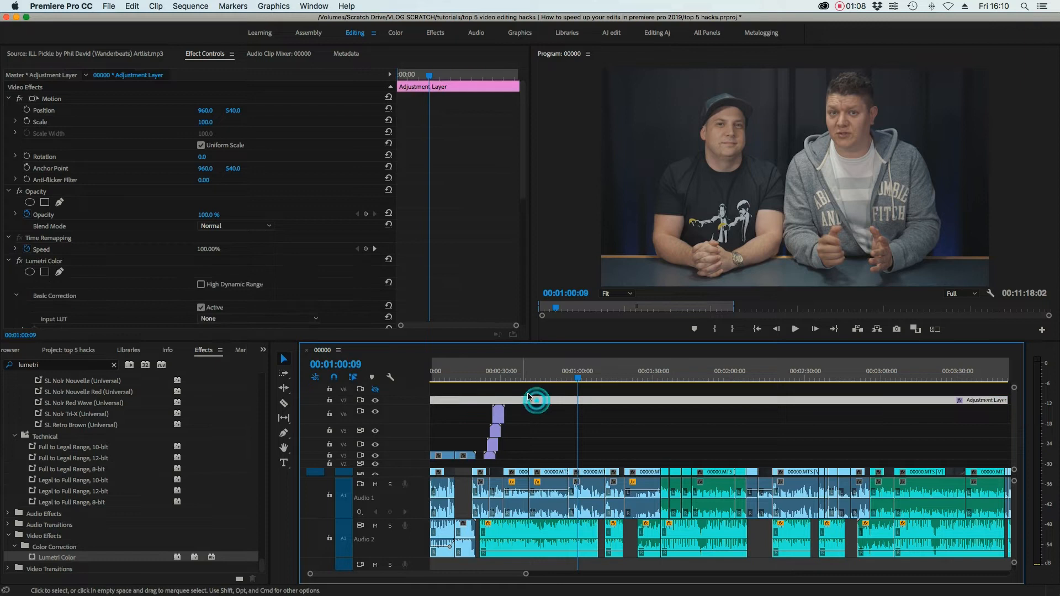
{"action": "scroll", "coordinate": [142, 279], "scroll_direction": "down", "scroll_amount": 2}
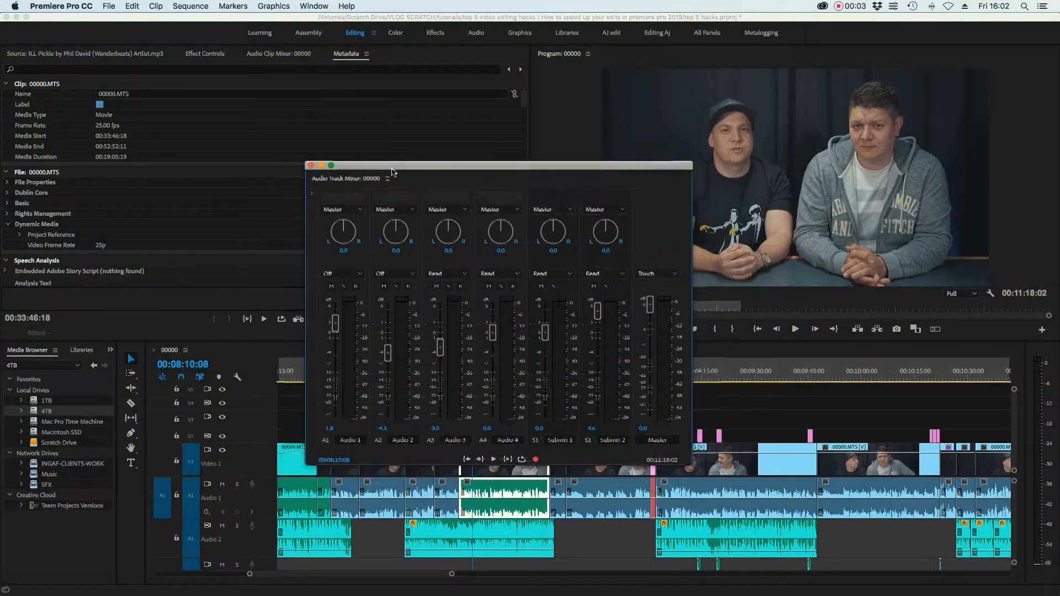
- Reposition the Audio Track Mixer, reveal its effect racks, and bring up Audio 2's Amplitude and Compression effects
{"action": "left_click_drag", "start_coordinate": [372, 165], "coordinate": [488, 165]}
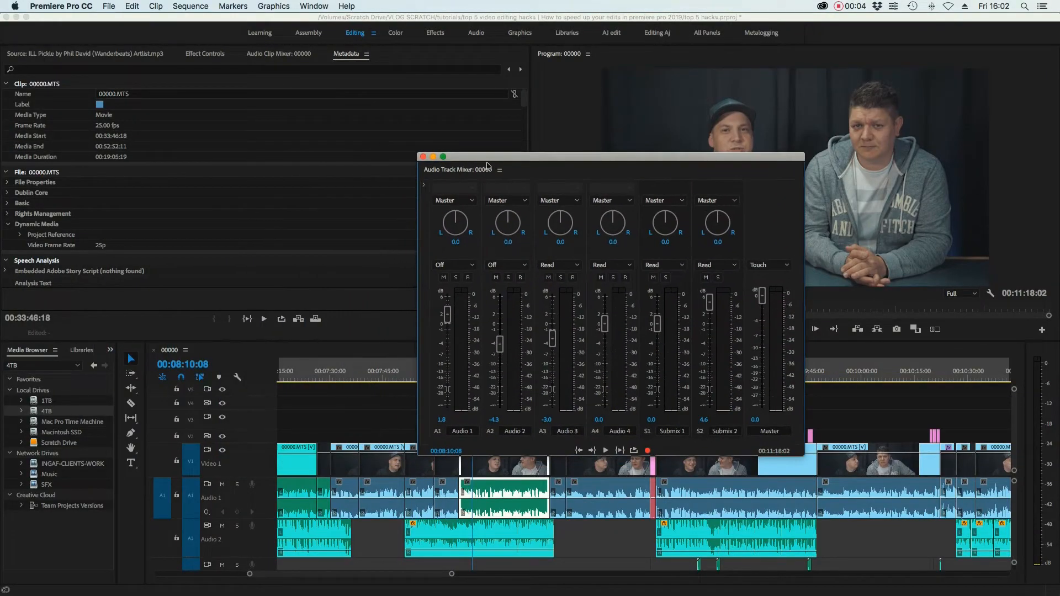
{"action": "left_click", "coordinate": [424, 188]}
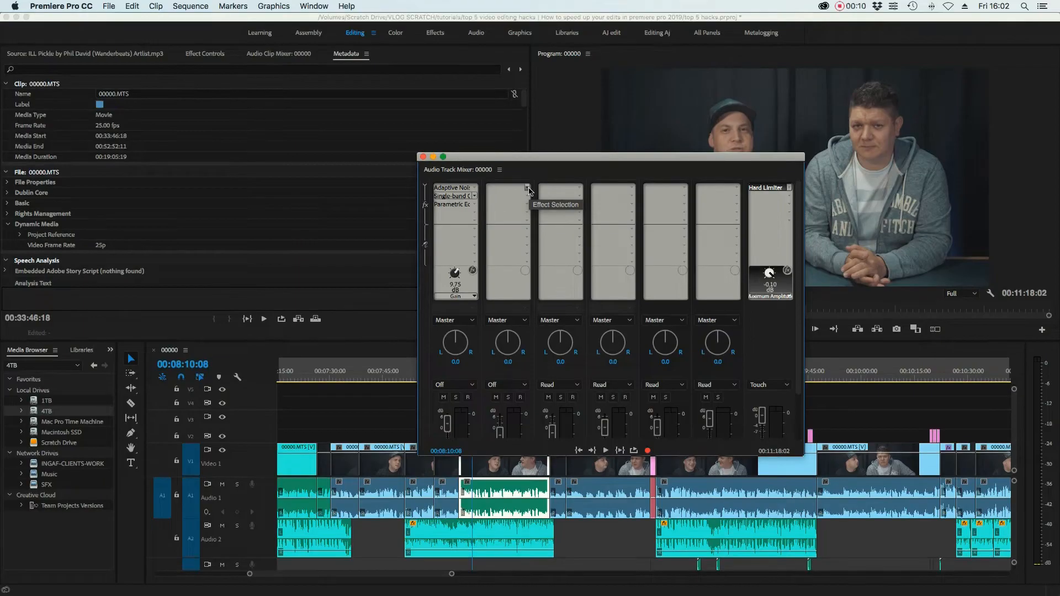
{"action": "left_click", "coordinate": [525, 188]}
{"action": "mouse_move", "coordinate": [533, 223]}
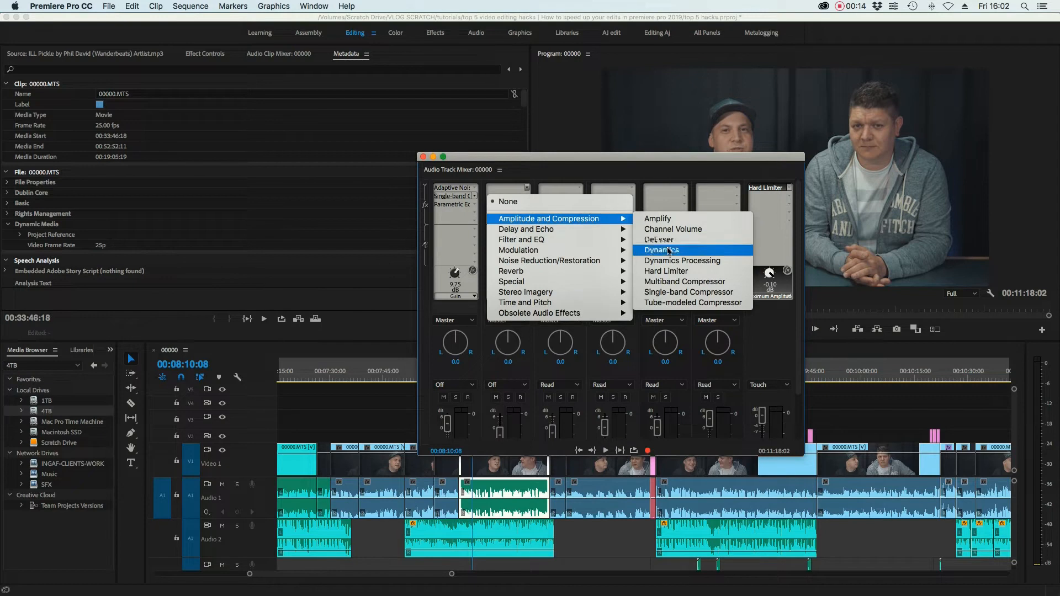
- Add a Hard Limiter to Audio 2 and confirm its -0.1 dB maximum amplitude in the Track Fx Editor
{"action": "left_click", "coordinate": [668, 272]}
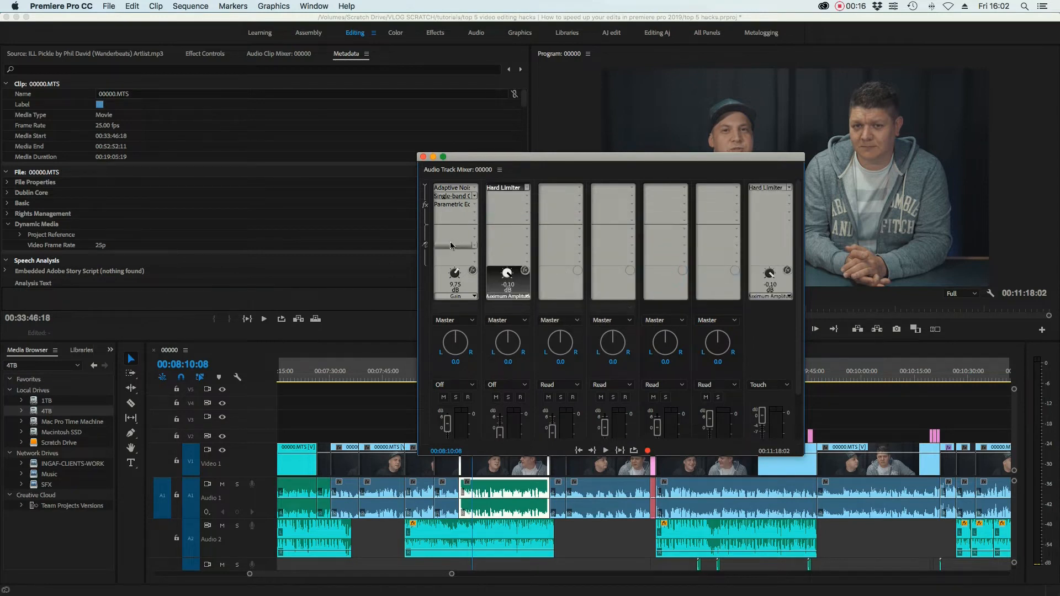
{"action": "left_click_drag", "start_coordinate": [495, 158], "coordinate": [491, 79]}
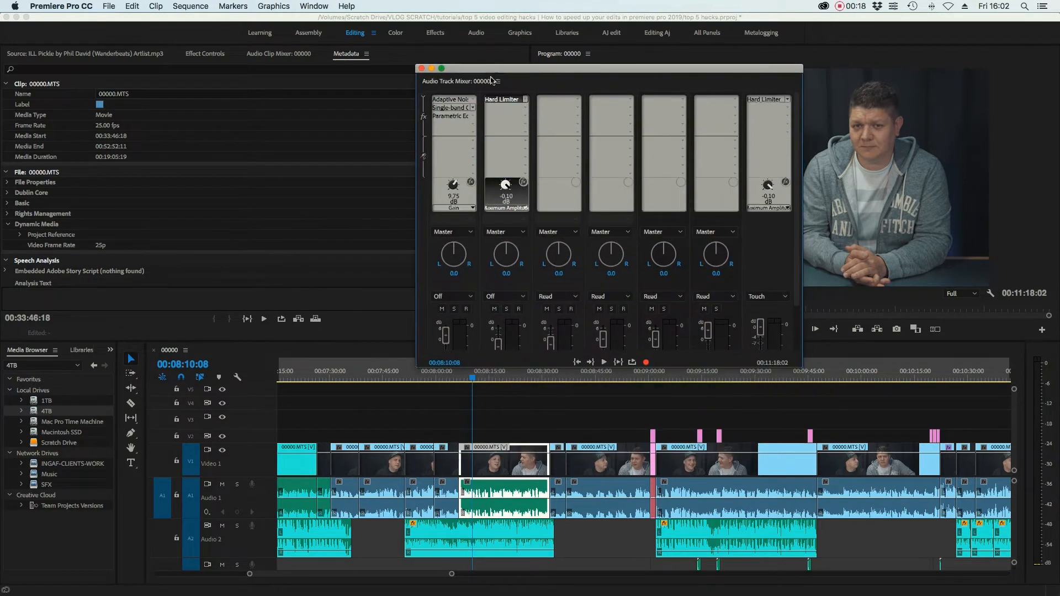
{"action": "left_click", "coordinate": [231, 543]}
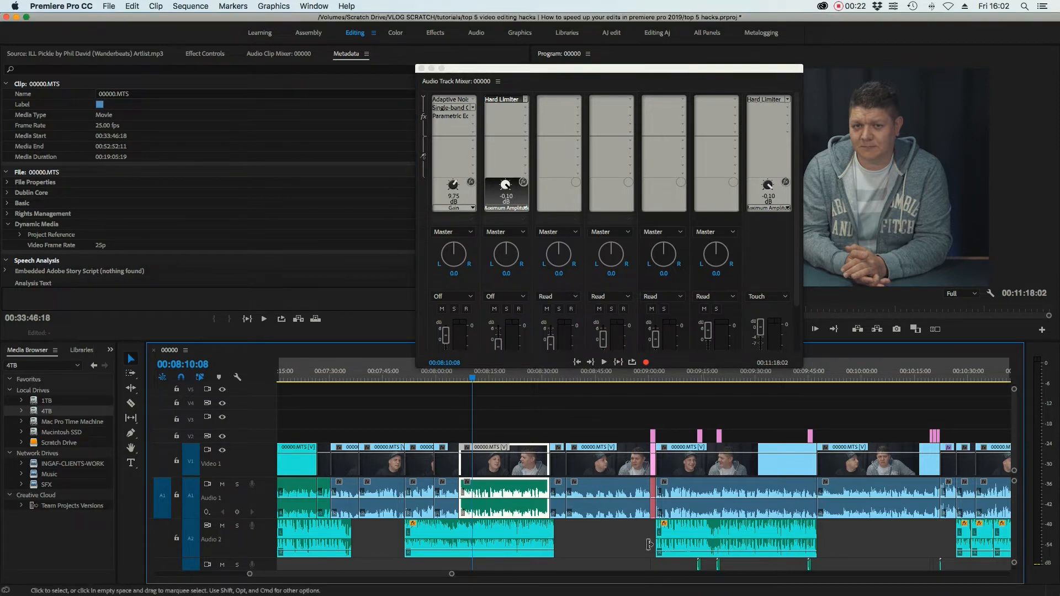
{"action": "left_click_drag", "start_coordinate": [796, 180], "coordinate": [797, 227]}
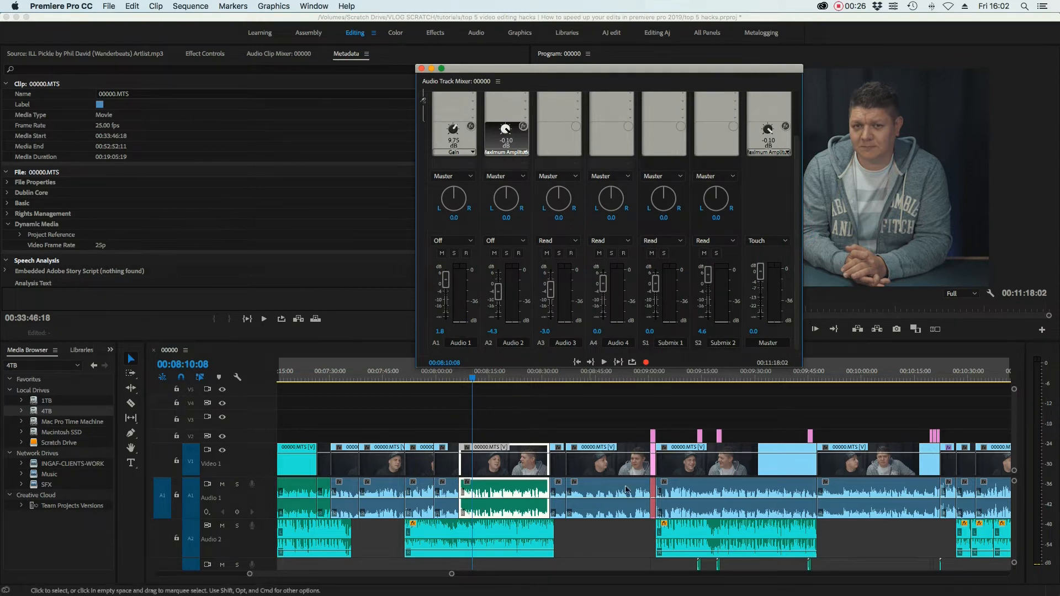
{"action": "scroll", "coordinate": [691, 493], "scroll_direction": "down", "scroll_amount": 5}
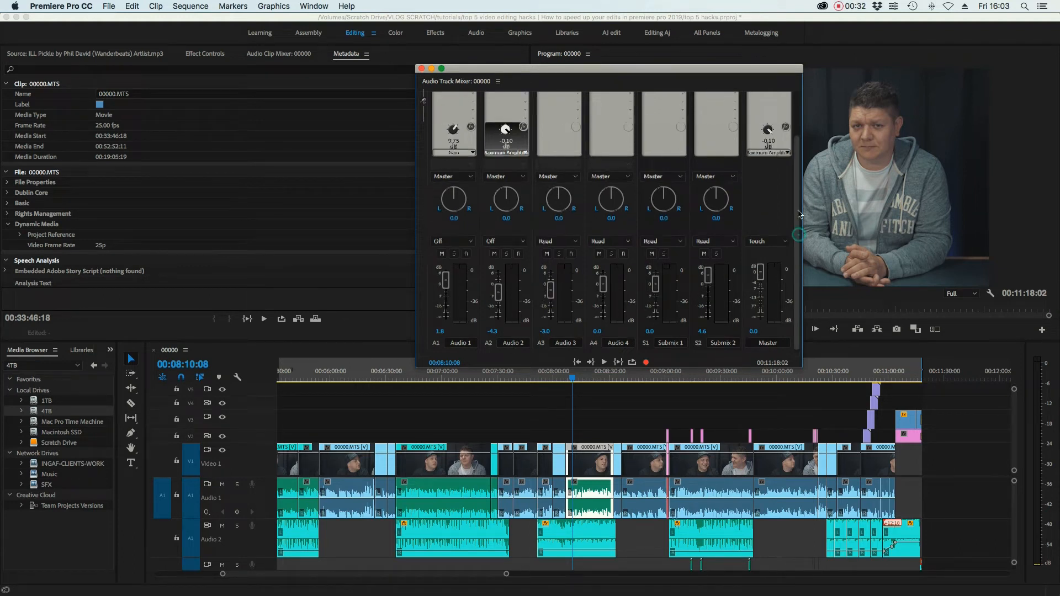
{"action": "scroll", "coordinate": [797, 238], "scroll_direction": "up", "scroll_amount": 3}
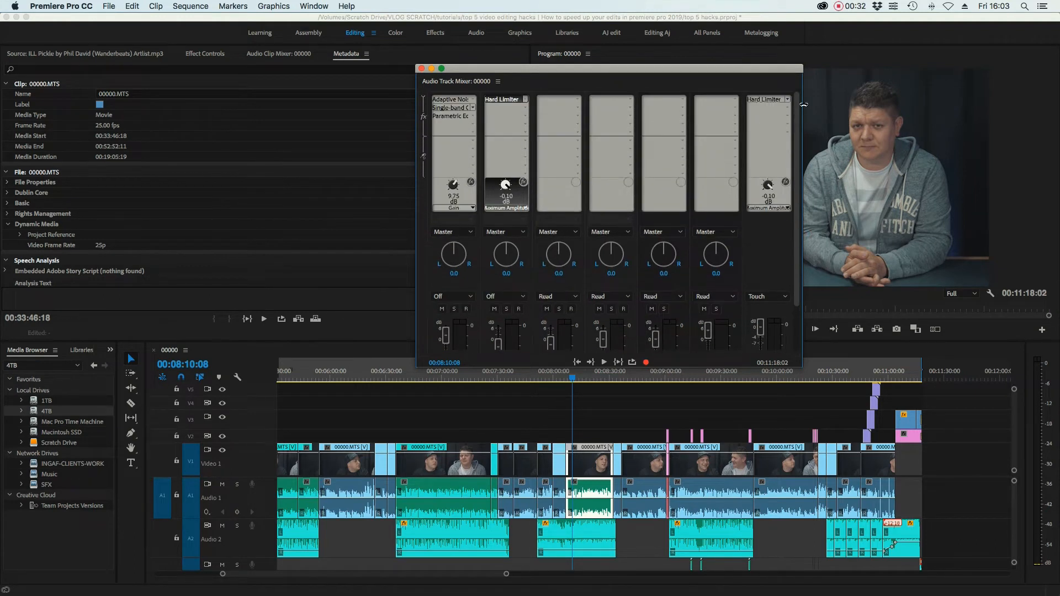
{"action": "double_click", "coordinate": [498, 101]}
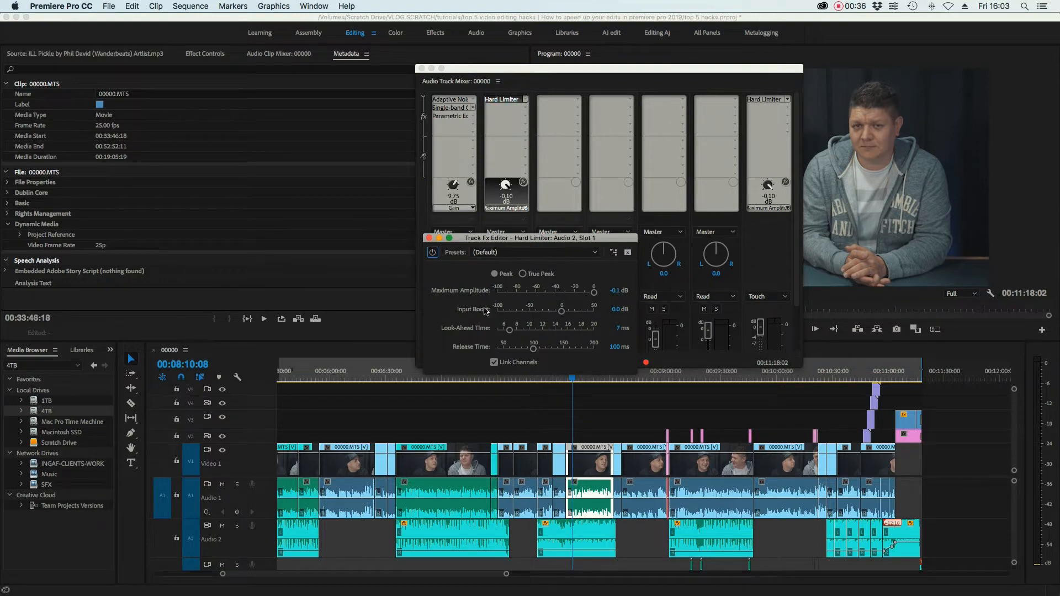
{"action": "left_click", "coordinate": [429, 239]}
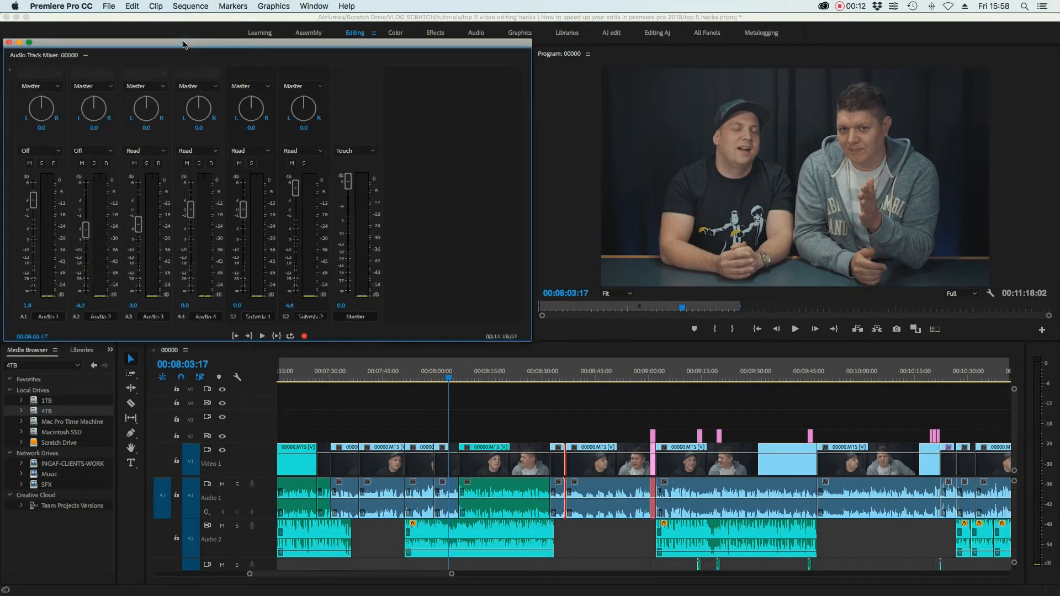
- Undock the Audio Track Mixer panel into a floating window
{"action": "left_click_drag", "start_coordinate": [55, 52], "coordinate": [533, 116]}
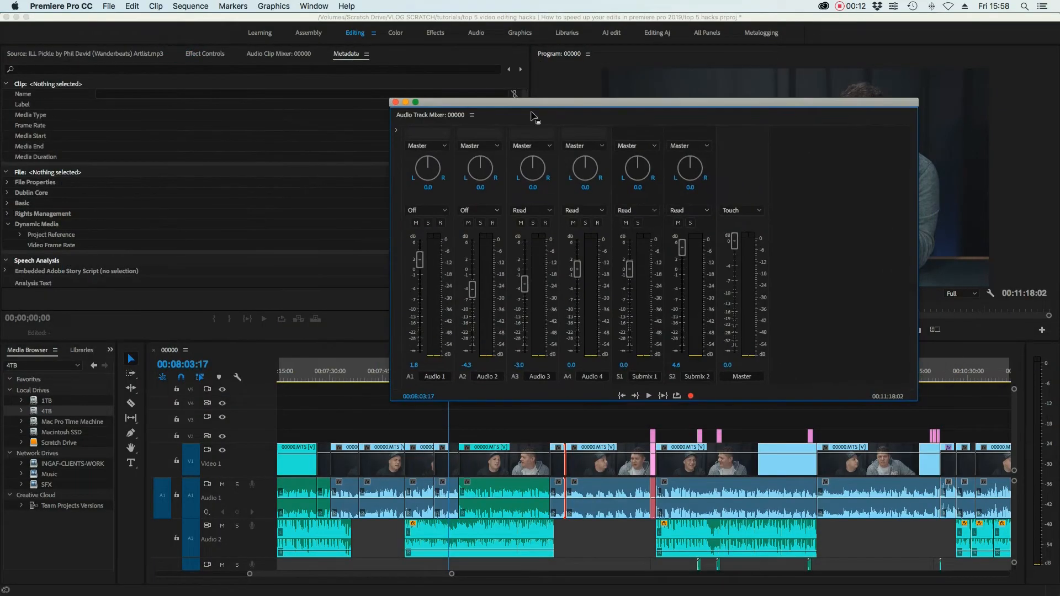
- Add a Hard Limiter from Amplitude and Compression to the Master track's effect rack
{"action": "left_click", "coordinate": [395, 133]}
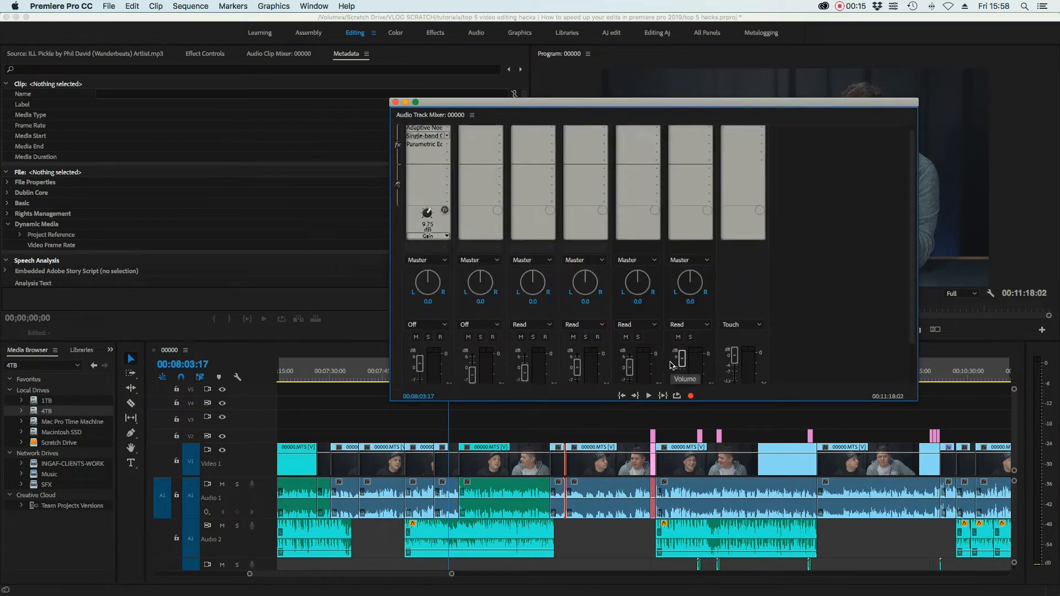
{"action": "scroll", "coordinate": [672, 366], "scroll_direction": "down", "scroll_amount": 2}
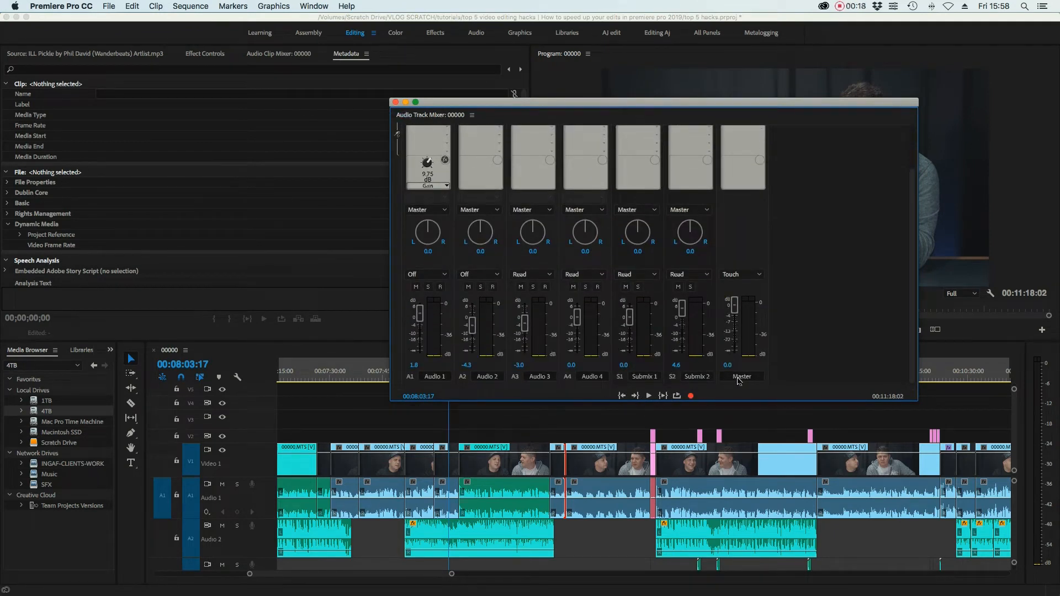
{"action": "scroll", "coordinate": [844, 346], "scroll_direction": "up", "scroll_amount": 2}
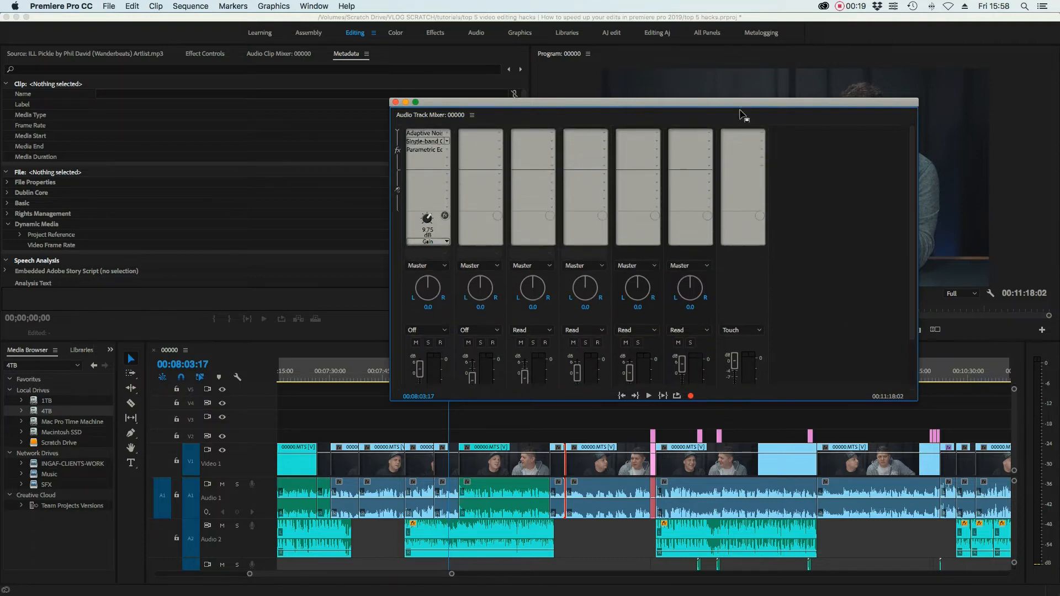
{"action": "left_click", "coordinate": [758, 134]}
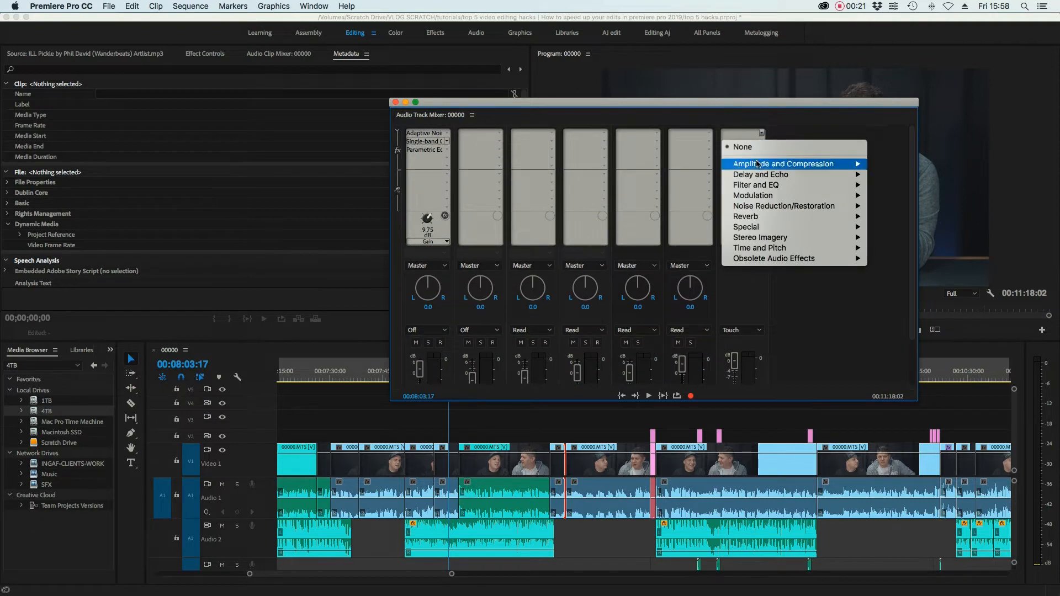
{"action": "mouse_move", "coordinate": [757, 166]}
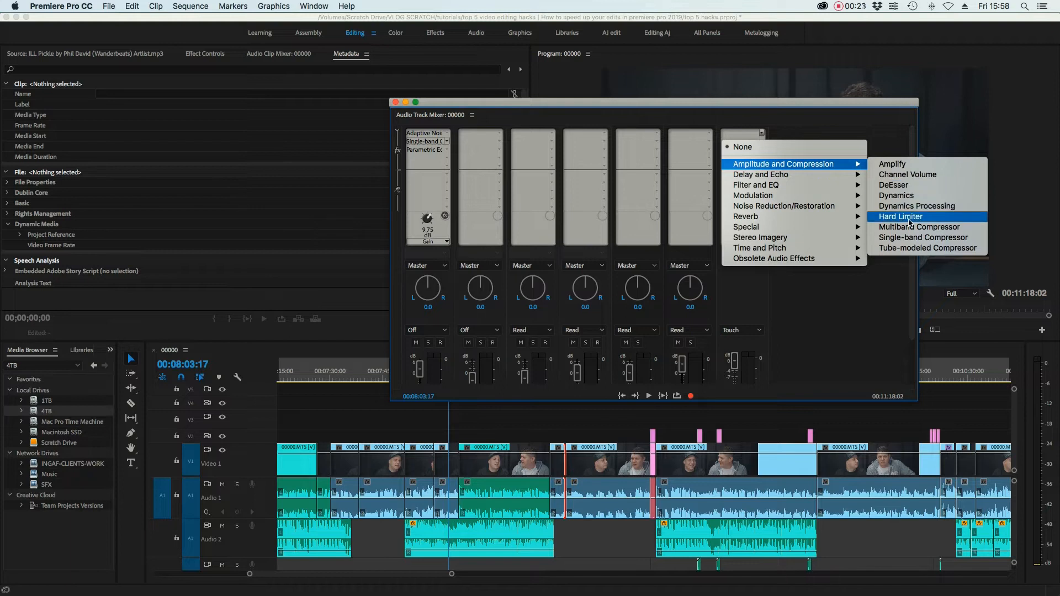
{"action": "left_click", "coordinate": [910, 223]}
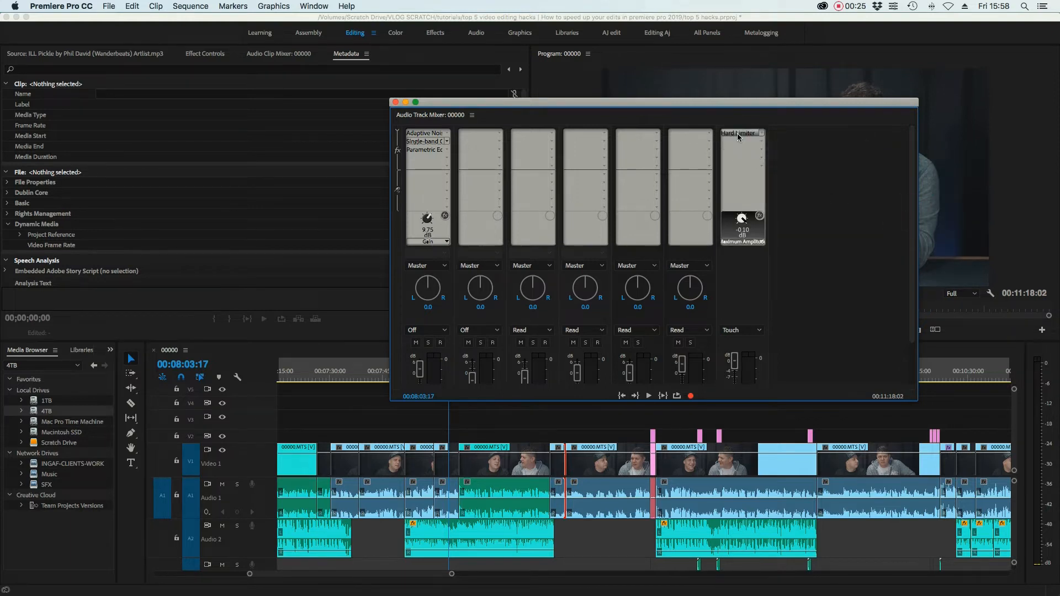
- Check the Master Hard Limiter's -0.10 dB maximum amplitude, then play the sequence
{"action": "double_click", "coordinate": [738, 134]}
{"action": "double_click", "coordinate": [738, 133]}
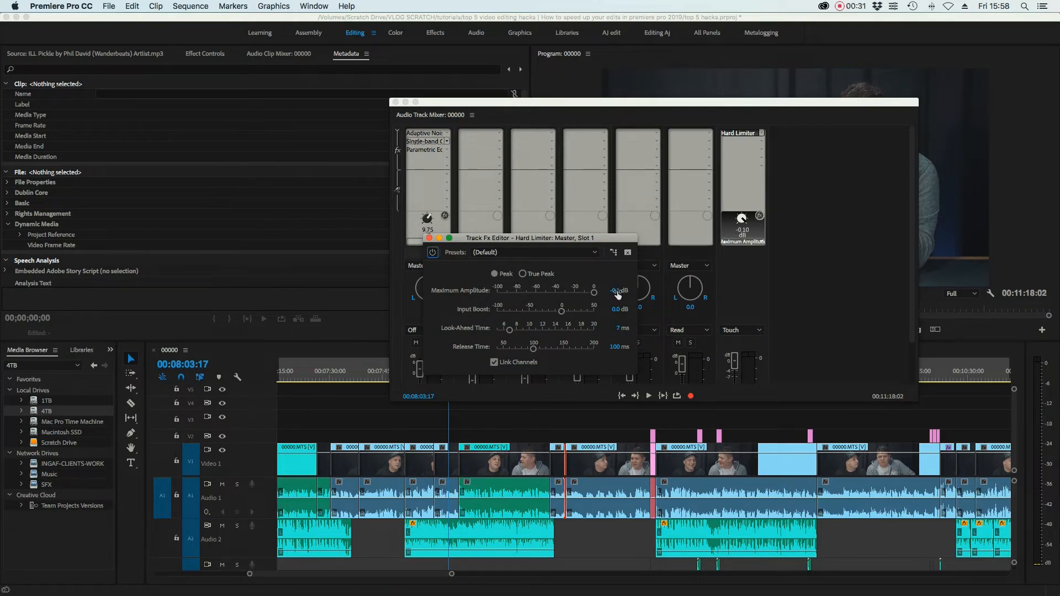
{"action": "left_click", "coordinate": [429, 238]}
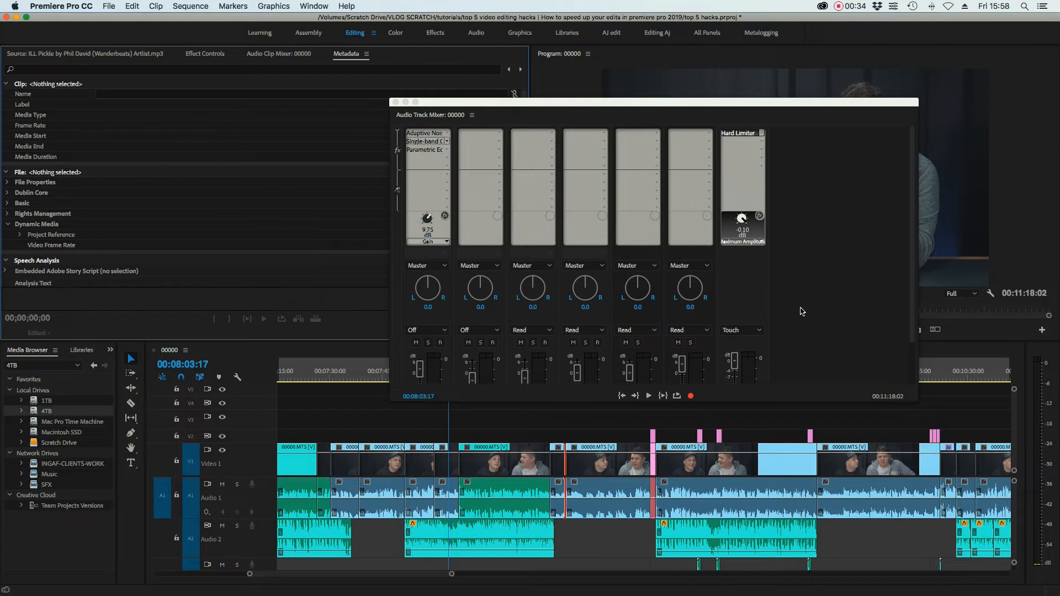
{"action": "scroll", "coordinate": [801, 320], "scroll_direction": "down", "scroll_amount": 3}
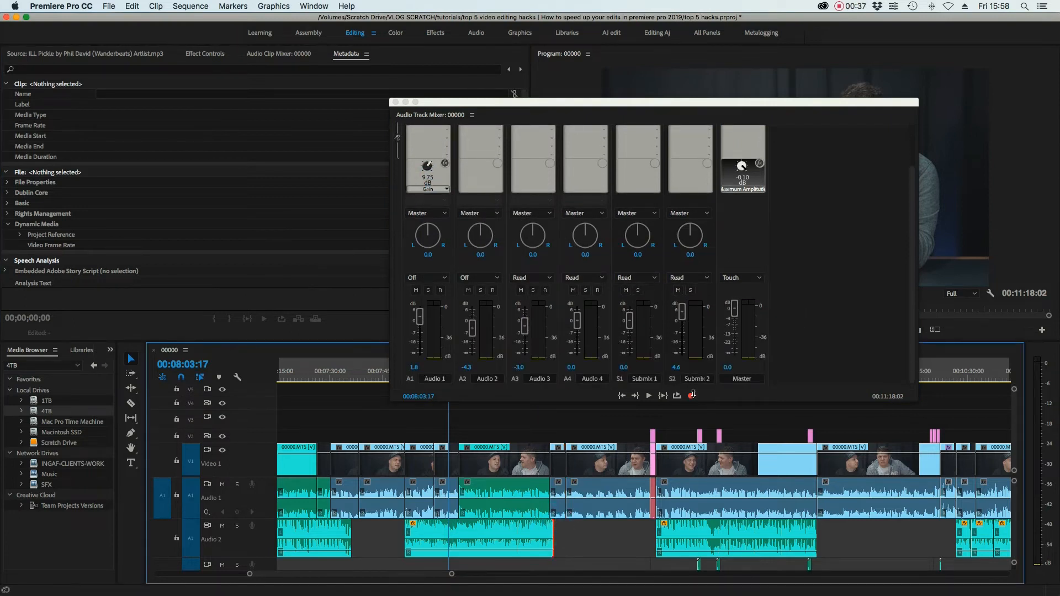
{"action": "key", "text": "space"}
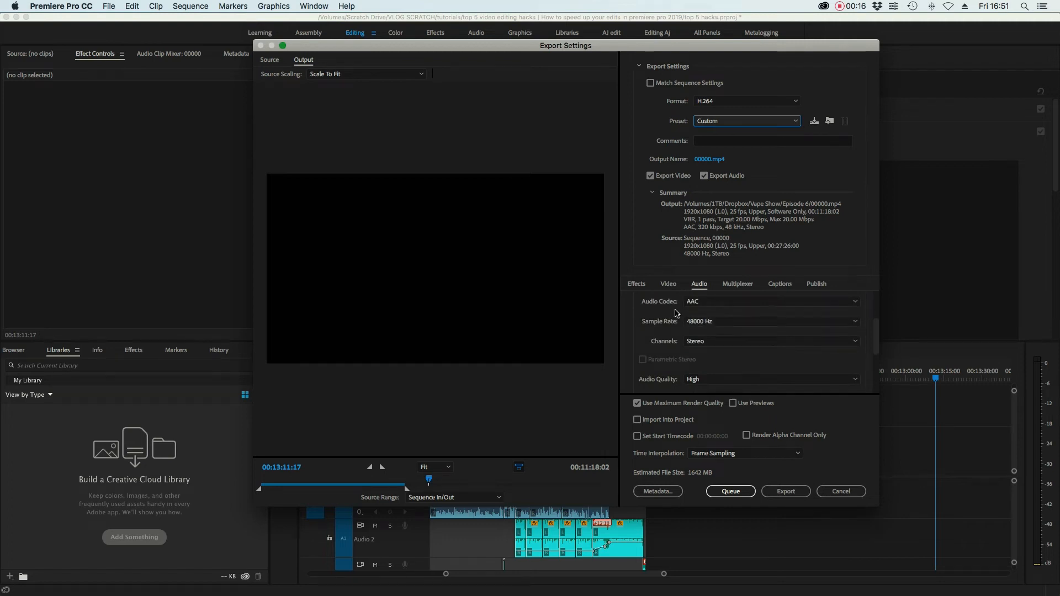
- Keep the audio bitrate at 320 kbps
{"action": "scroll", "coordinate": [672, 339], "scroll_direction": "down", "scroll_amount": 3}
{"action": "left_click", "coordinate": [699, 375]}
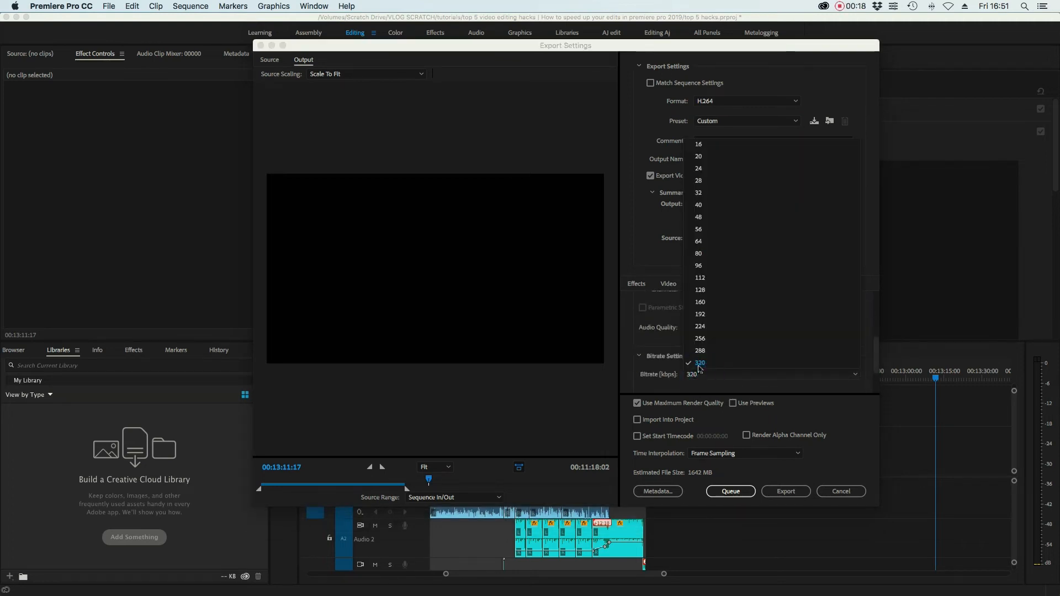
{"action": "left_click", "coordinate": [698, 362]}
- Enable maximum render quality and set video bitrate encoding to VBR, 2 pass at 15 Mbps
{"action": "left_click", "coordinate": [668, 283]}
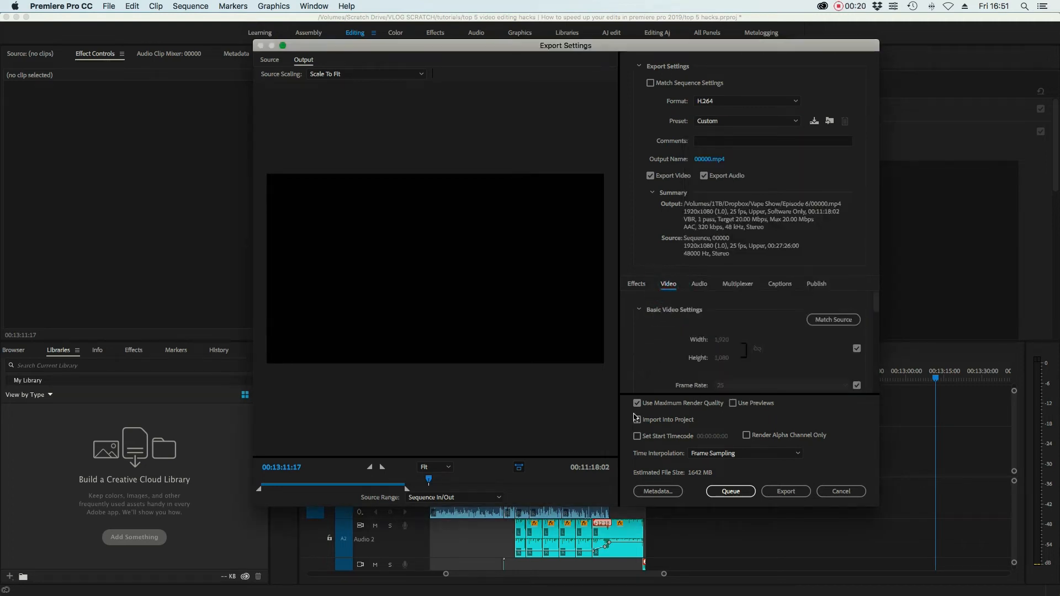
{"action": "left_click", "coordinate": [637, 403]}
{"action": "scroll", "coordinate": [666, 345], "scroll_direction": "down", "scroll_amount": 7}
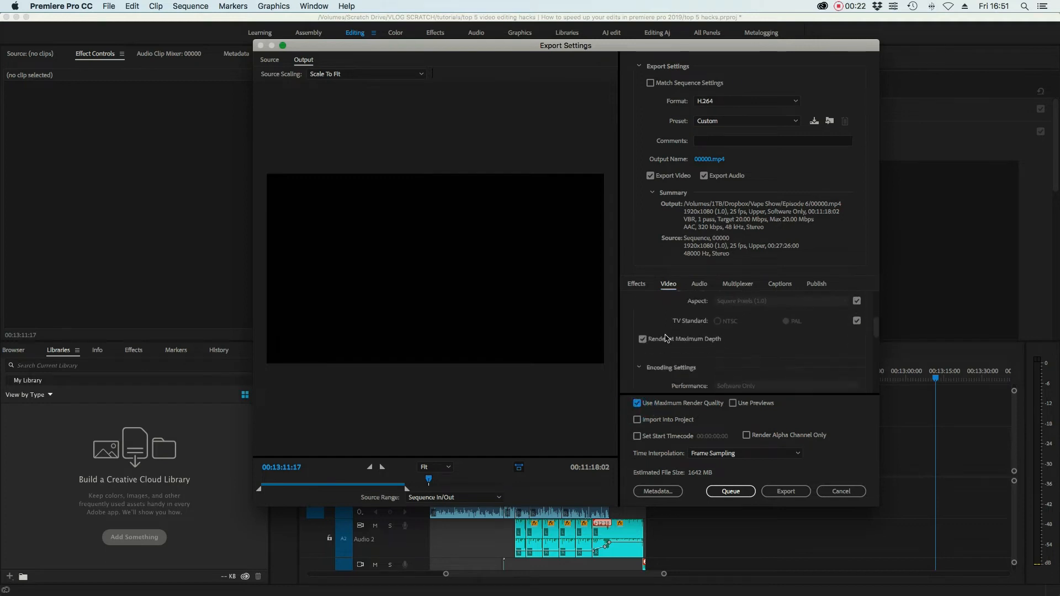
{"action": "scroll", "coordinate": [645, 344], "scroll_direction": "down", "scroll_amount": 5}
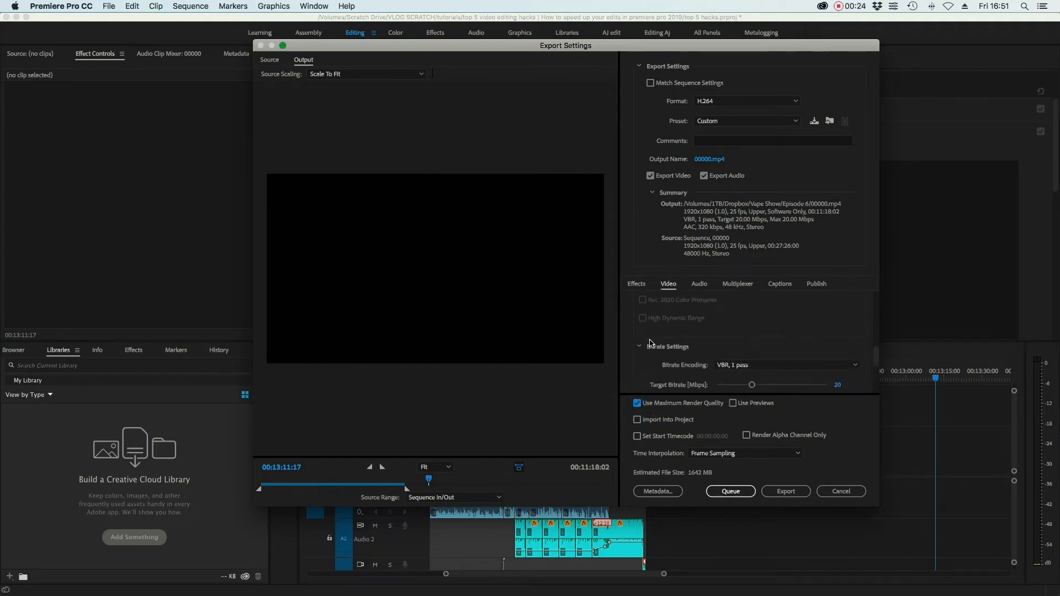
{"action": "left_click", "coordinate": [727, 348]}
{"action": "left_click", "coordinate": [739, 377]}
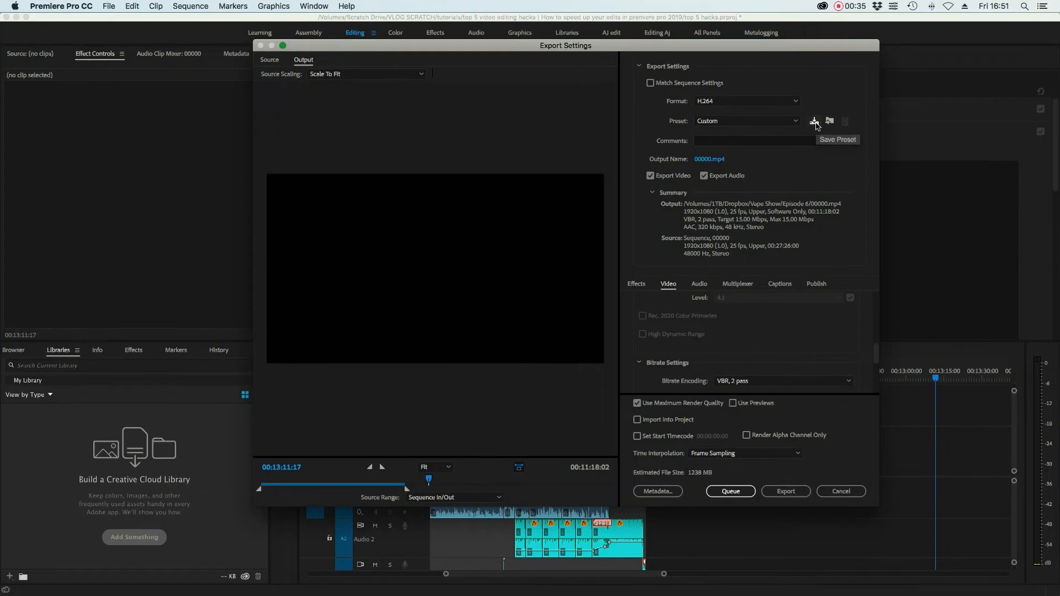
- Save the settings as preset 'My Super Cool YouTube Preset' and select it in the Preset list
{"action": "left_click", "coordinate": [815, 122]}
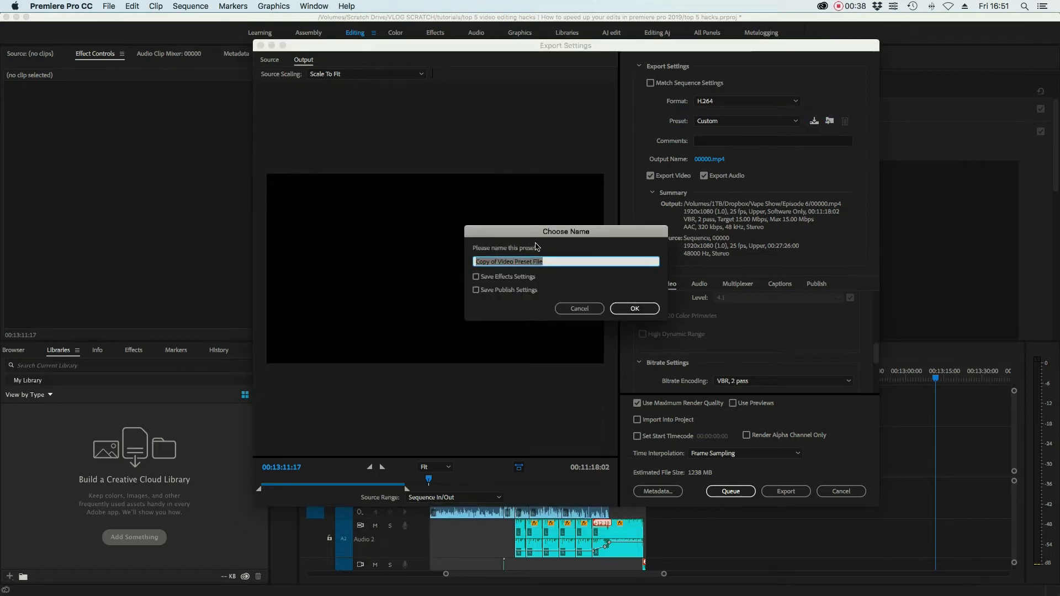
{"action": "type", "text": "My"}
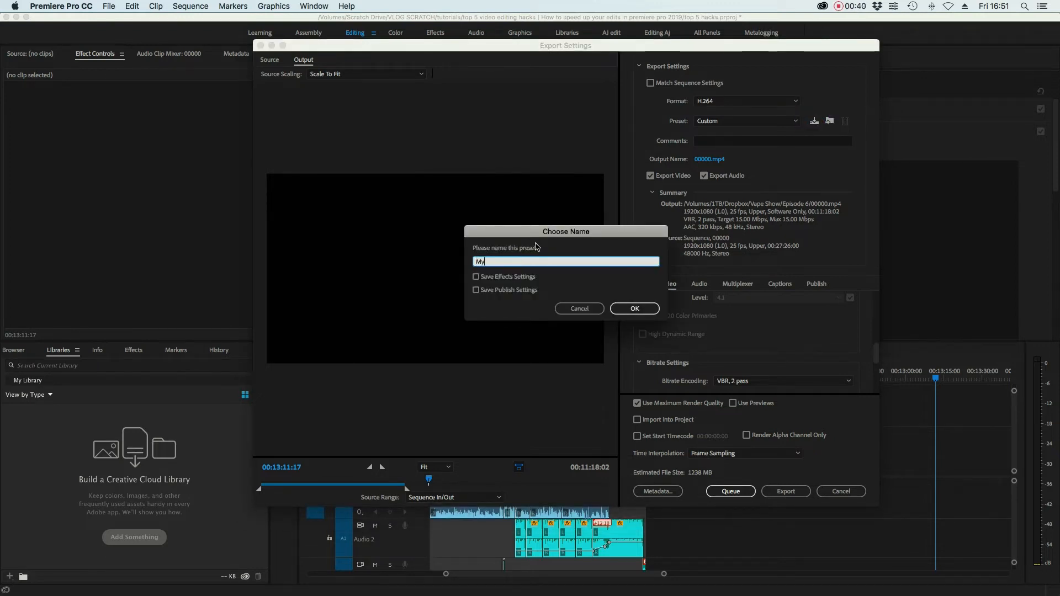
{"action": "type", "text": " Super Cool YouTube Prese"}
{"action": "left_click", "coordinate": [615, 311]}
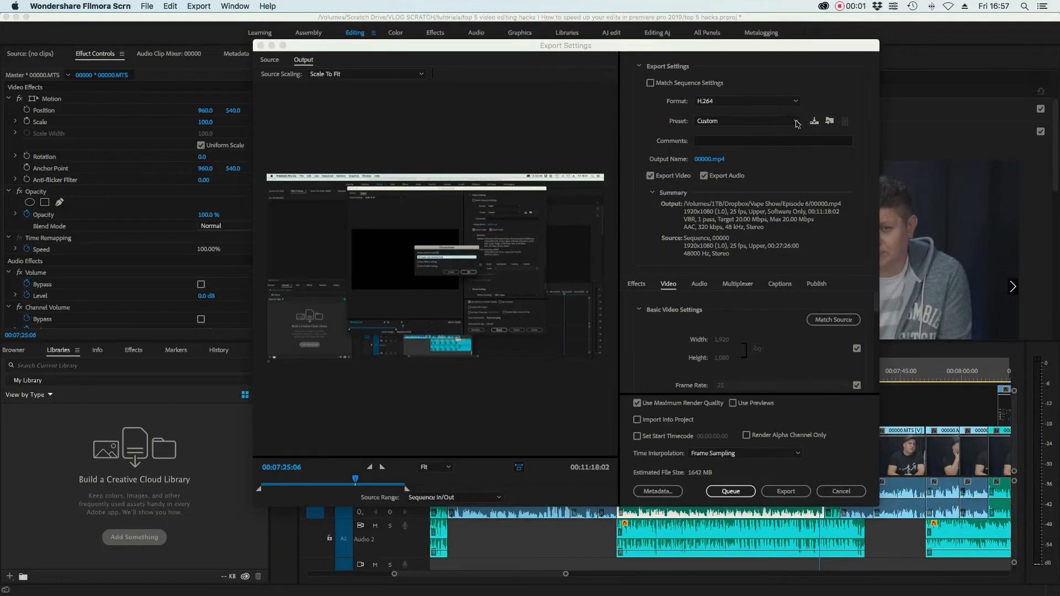
{"action": "left_click", "coordinate": [795, 123]}
{"action": "left_click", "coordinate": [794, 122]}
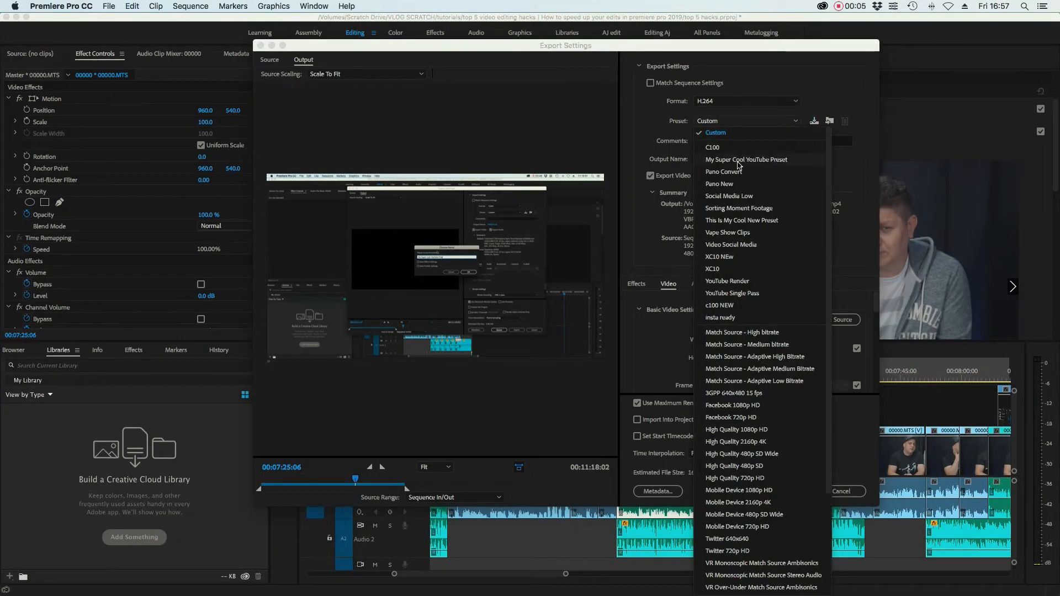
{"action": "left_click", "coordinate": [738, 160]}
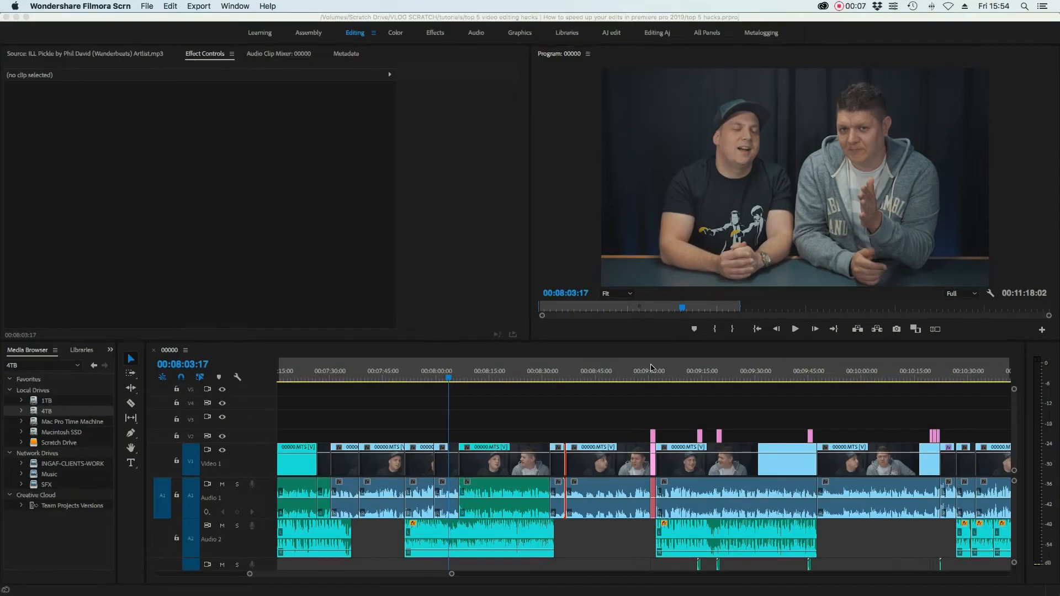
{"action": "left_click", "coordinate": [822, 6]}
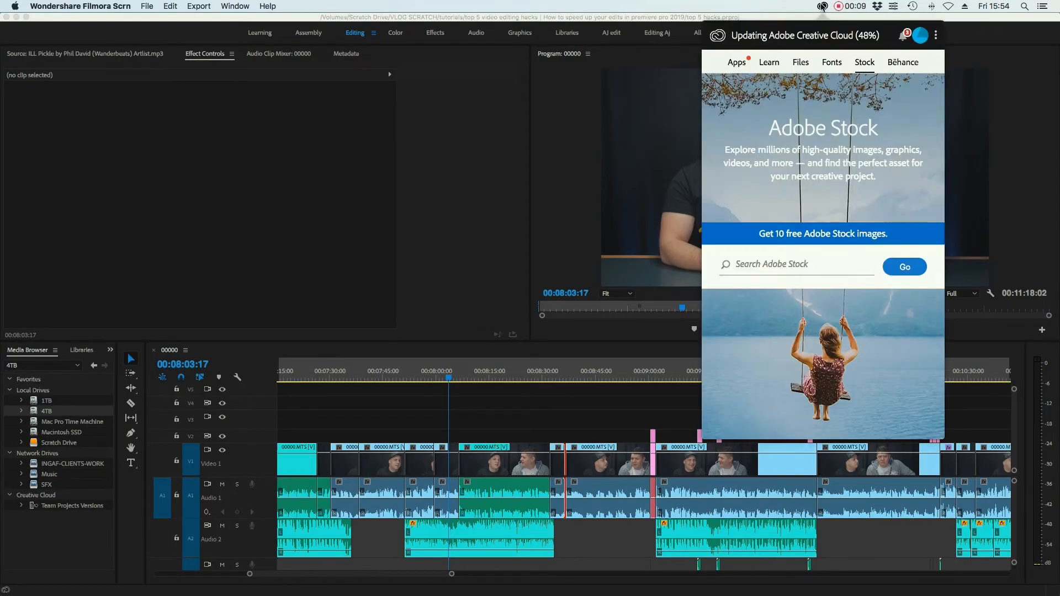
{"action": "left_click", "coordinate": [737, 64]}
{"action": "left_click", "coordinate": [775, 66]}
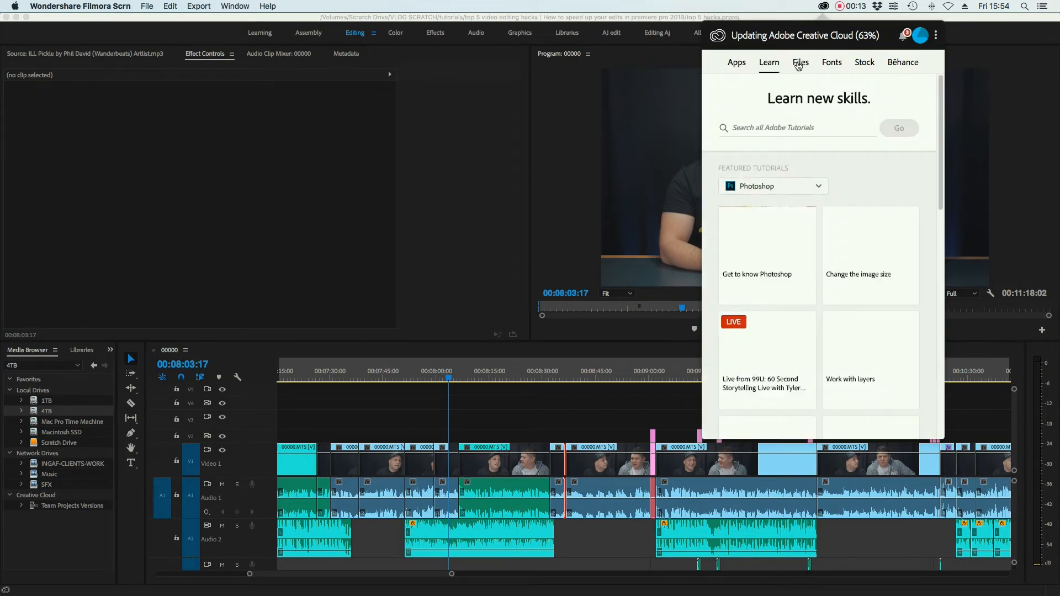
{"action": "left_click", "coordinate": [800, 63]}
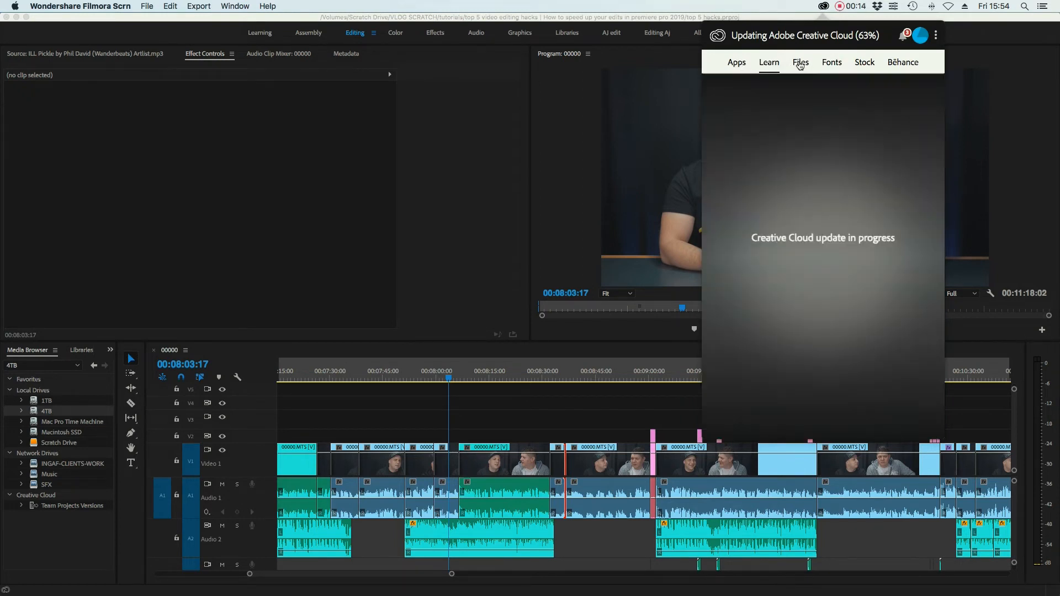
{"action": "left_click", "coordinate": [935, 37]}
{"action": "left_click", "coordinate": [965, 81]}
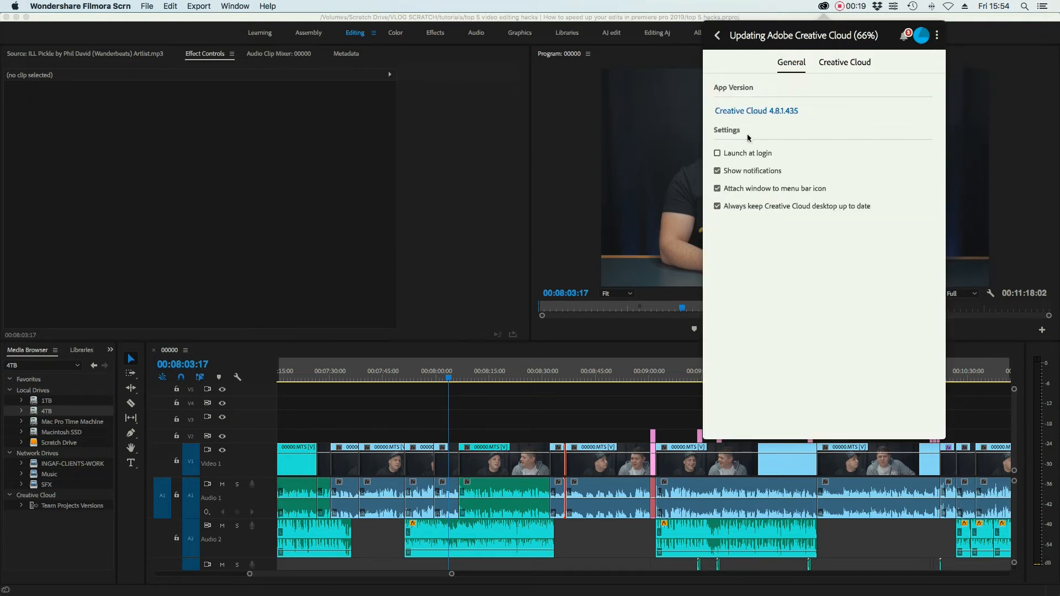
{"action": "left_click", "coordinate": [851, 63]}
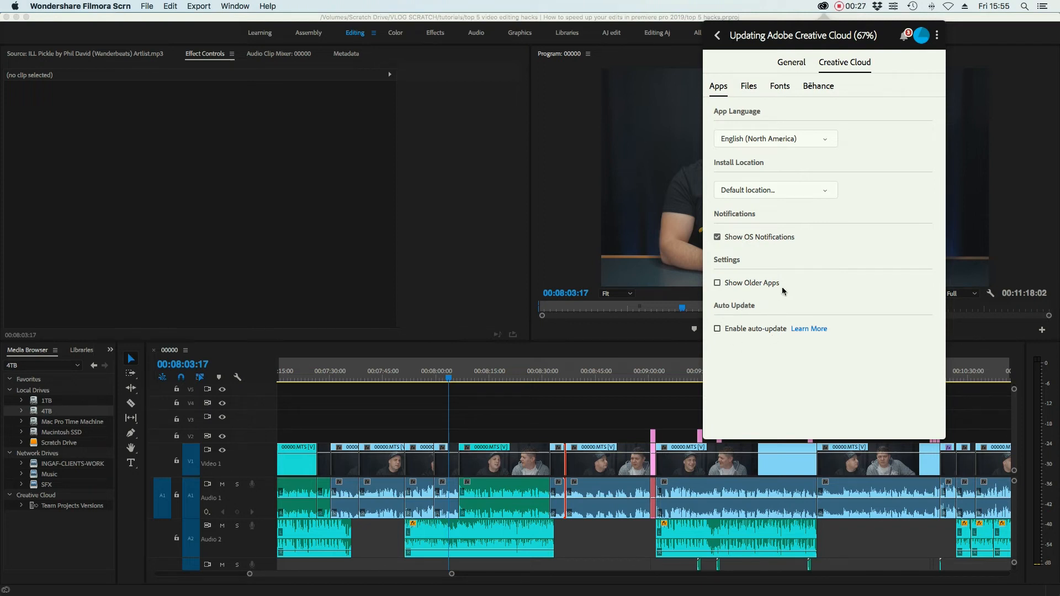
{"action": "left_click", "coordinate": [803, 65]}
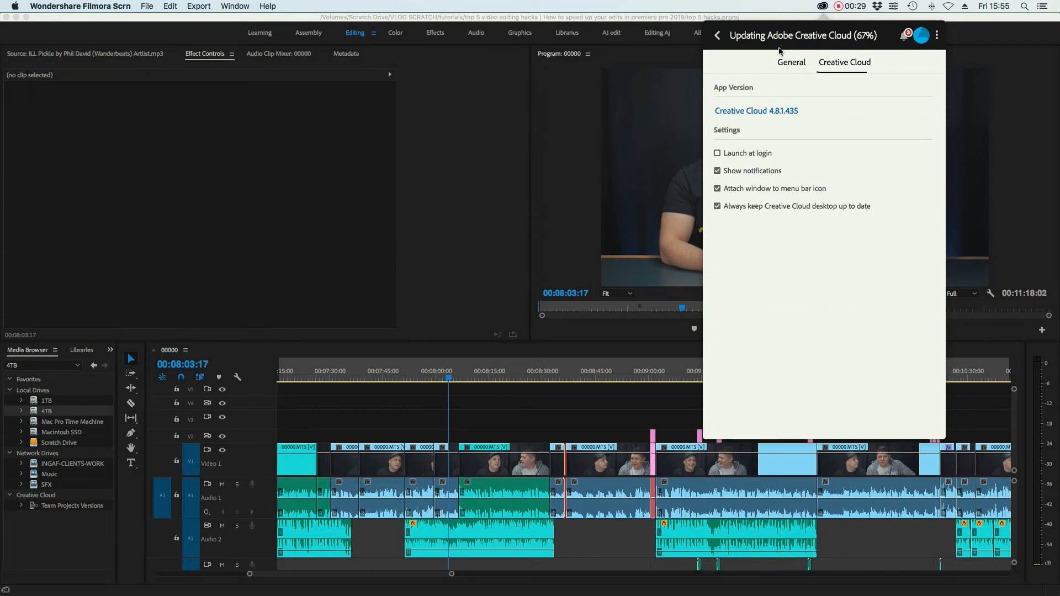
{"action": "left_click", "coordinate": [721, 37]}
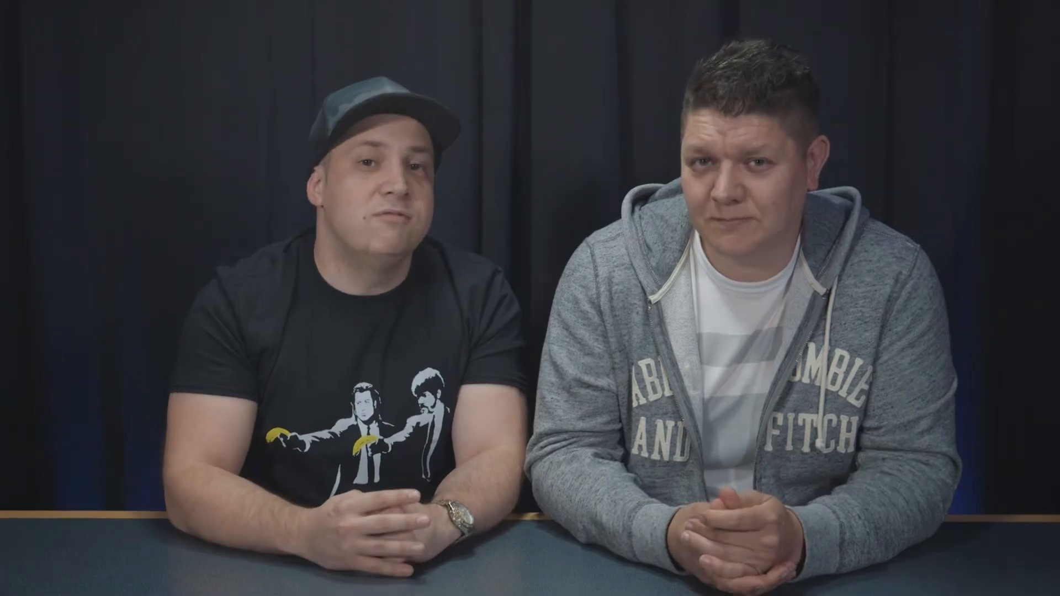